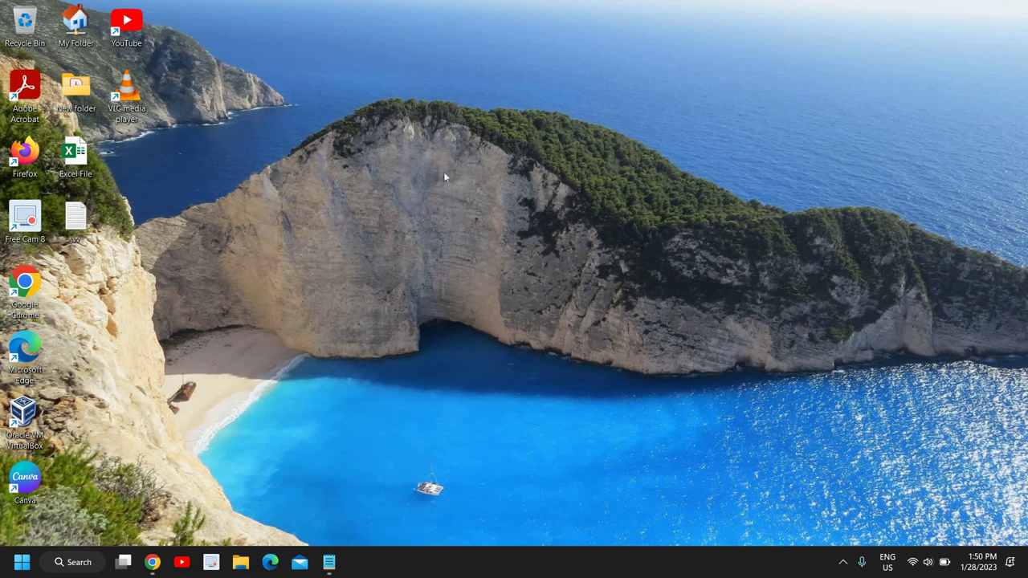
Step: Launch File Explorer from a search for 'ex' and maximize its window
click(78, 561)
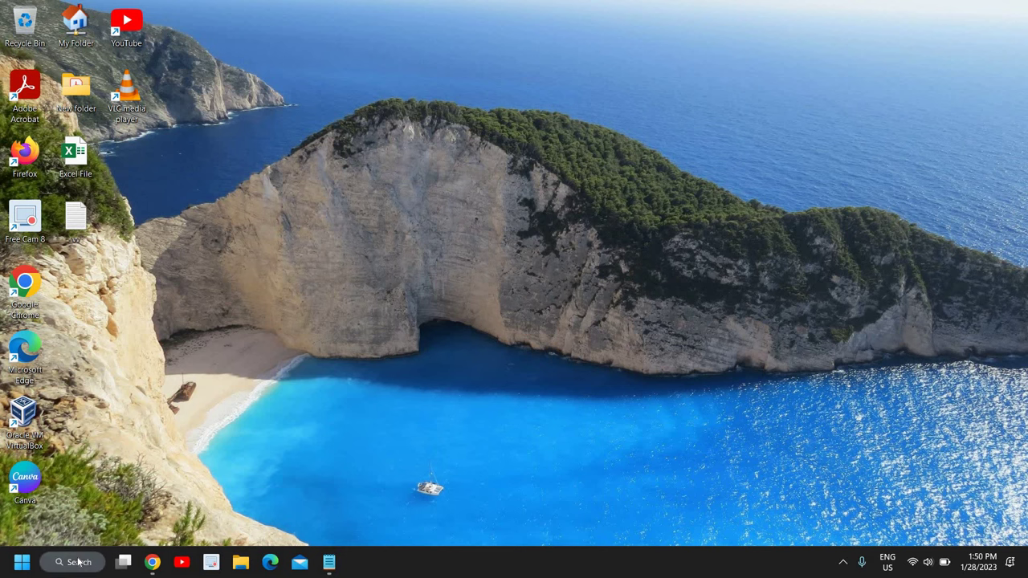
text(excel)
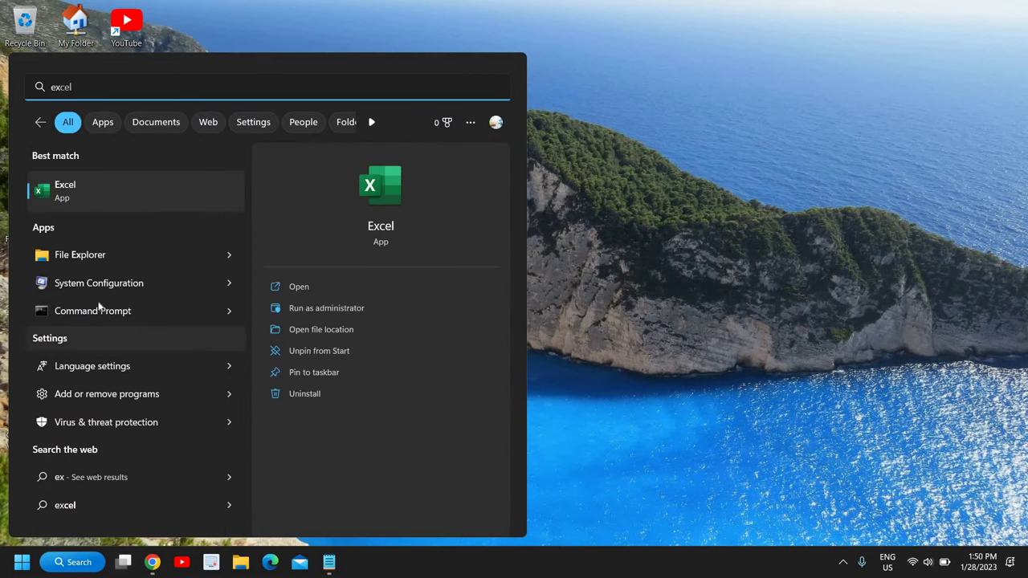
click(78, 257)
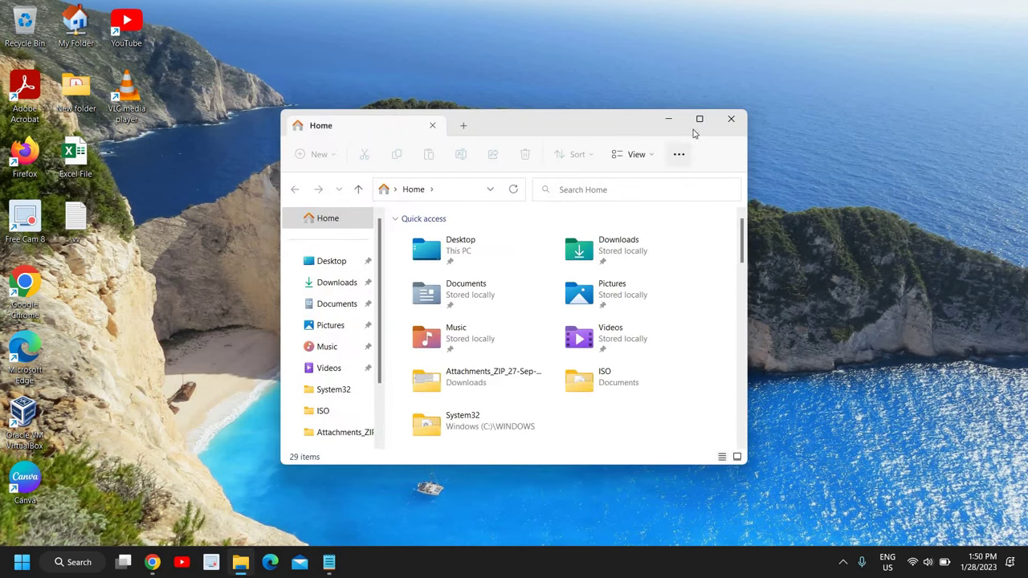
click(700, 119)
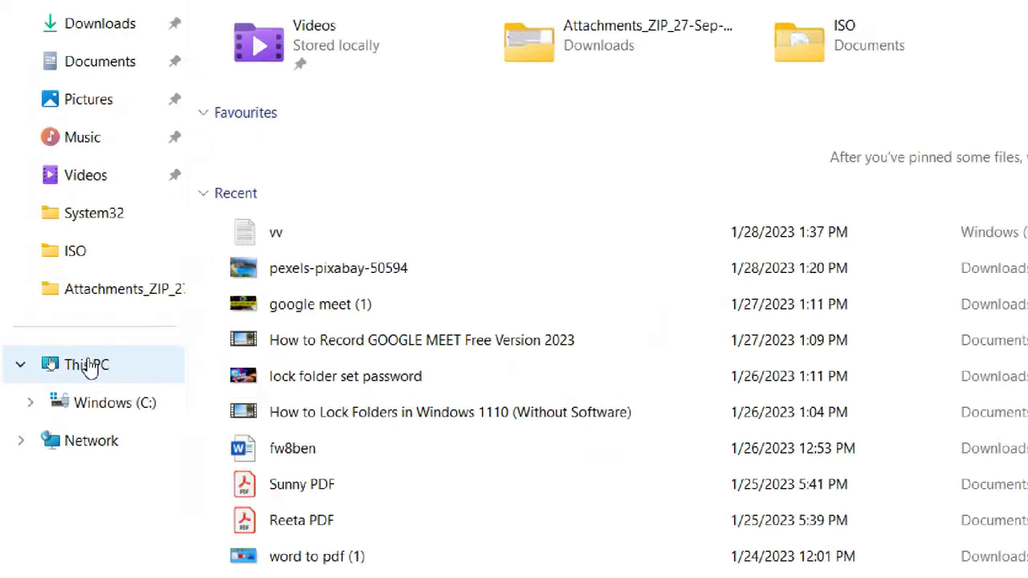
Step: Browse through This PC to C:\Windows and open the SoftwareDistribution folder
click(43, 366)
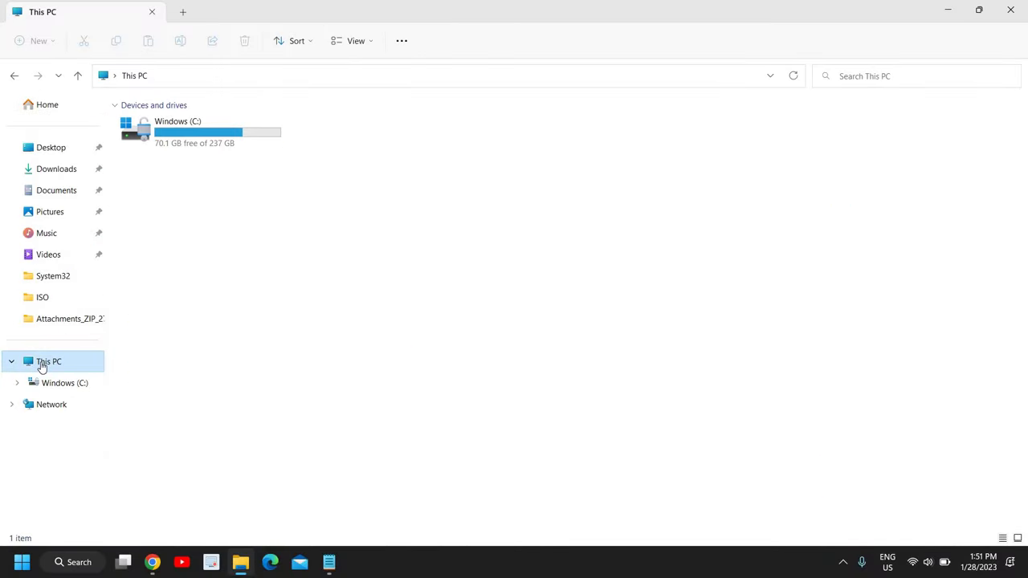
double_click(213, 140)
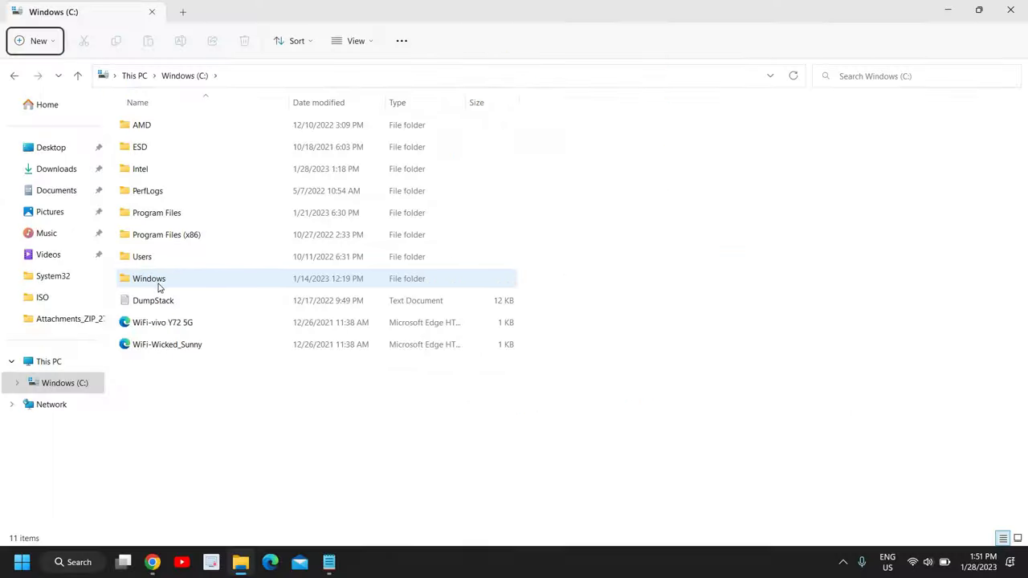
double_click(148, 279)
scroll(158, 285, down, 7)
scroll(158, 285, down, 8)
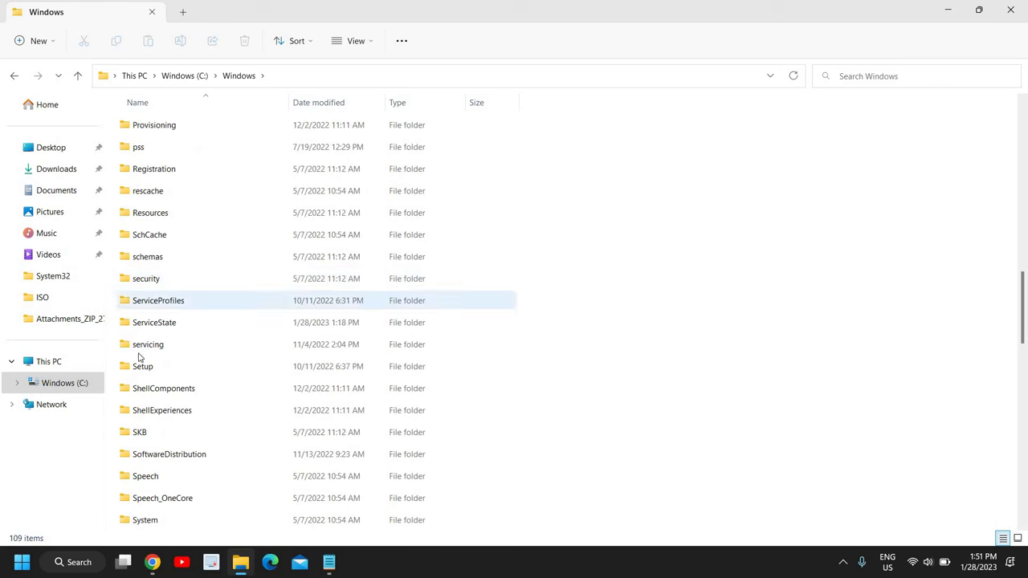
click(175, 456)
scroll(200, 452, down, 3)
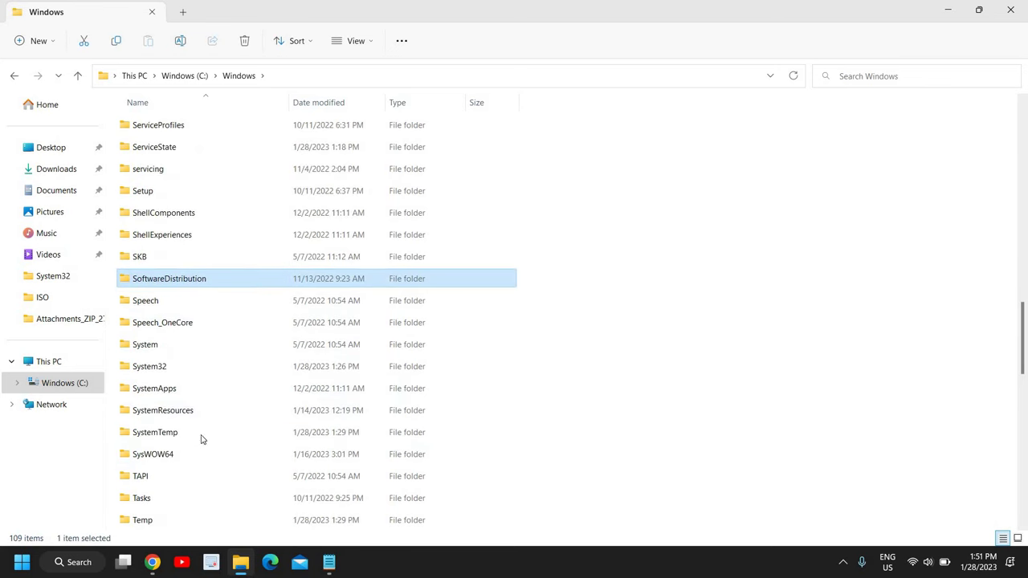
key(Tab)
double_click(178, 281)
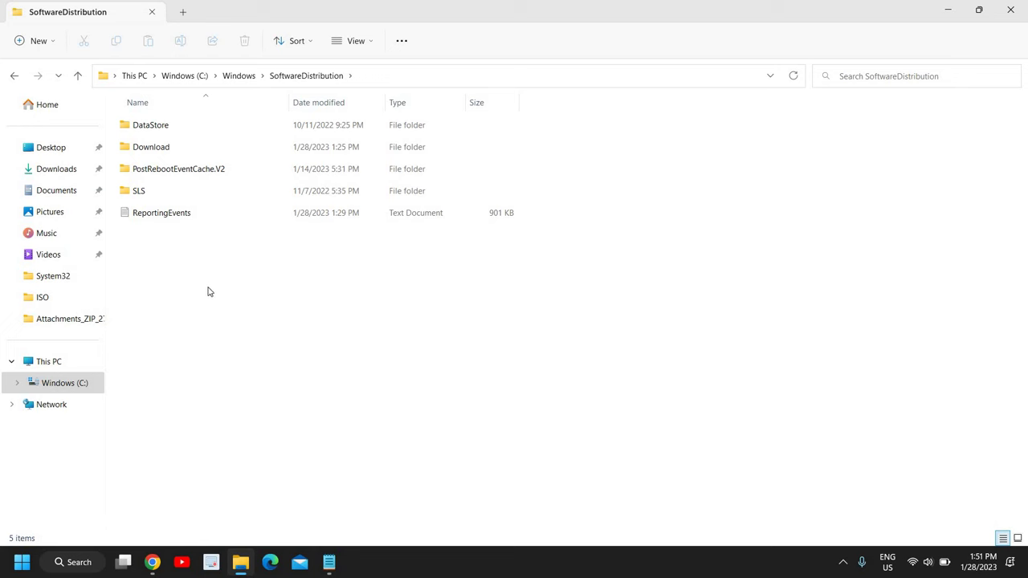
Step: Permanently delete everything in SoftwareDistribution, granting admin permission, then close File Explorer
key(ctrl+a)
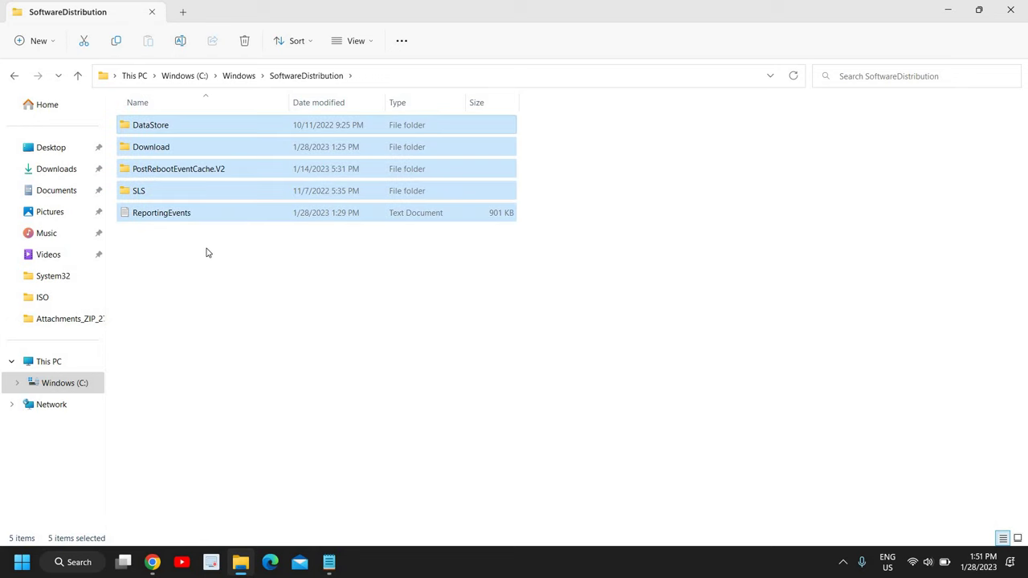
key(shift+Delete)
key(Return)
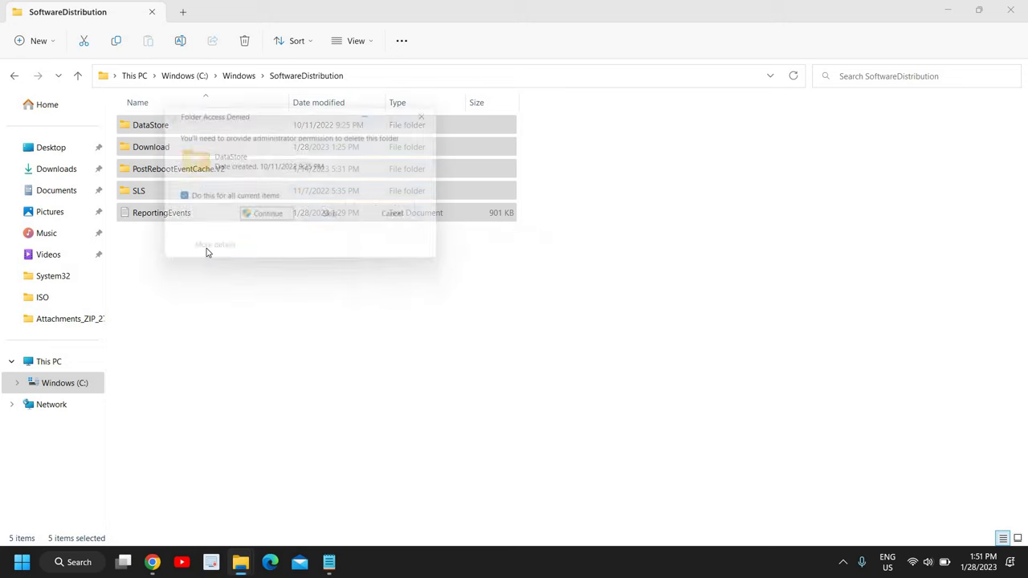
click(237, 213)
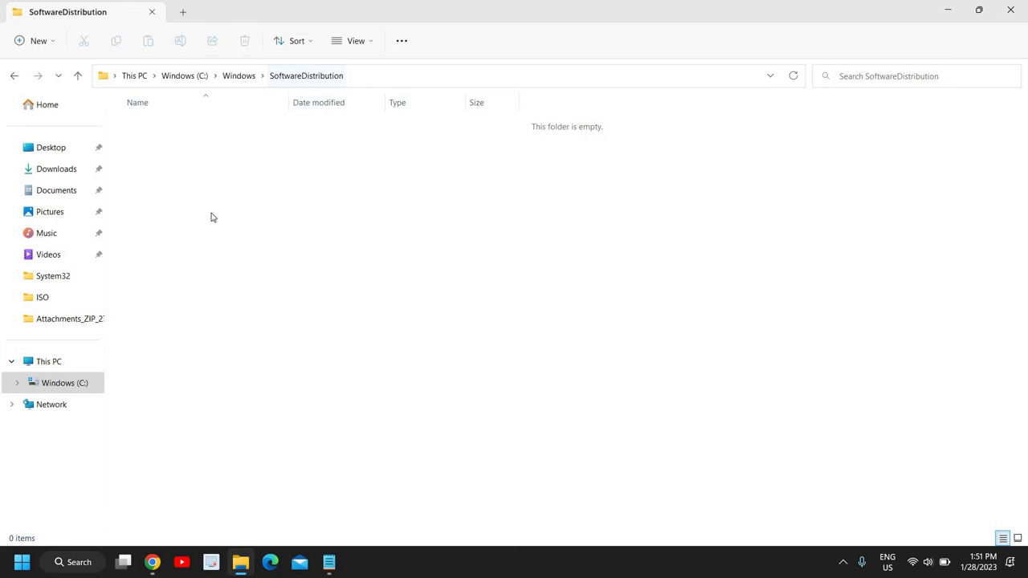
click(1020, 15)
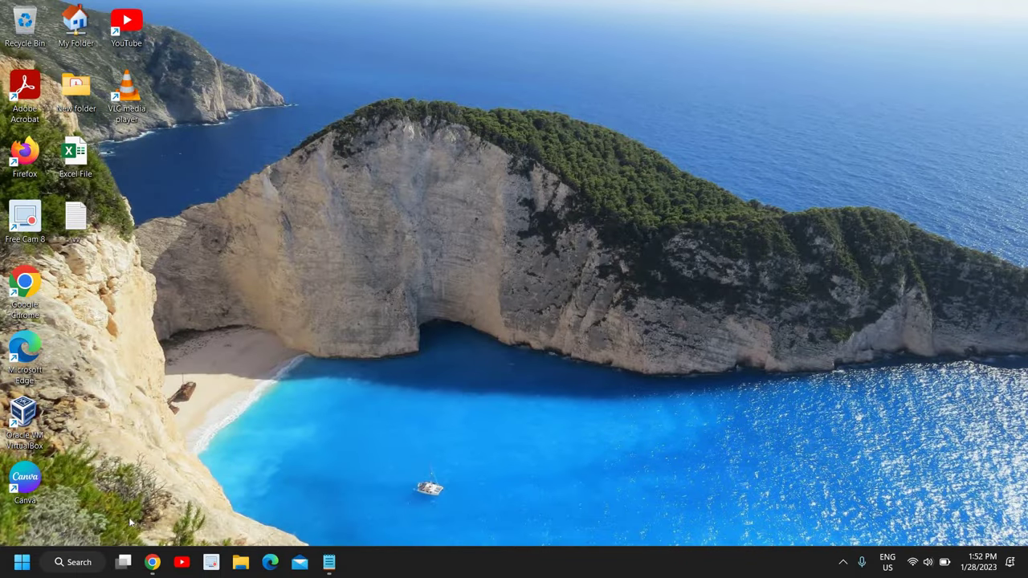
Step: Find Troubleshoot settings with a 'trou' search and show the other troubleshooters
click(80, 566)
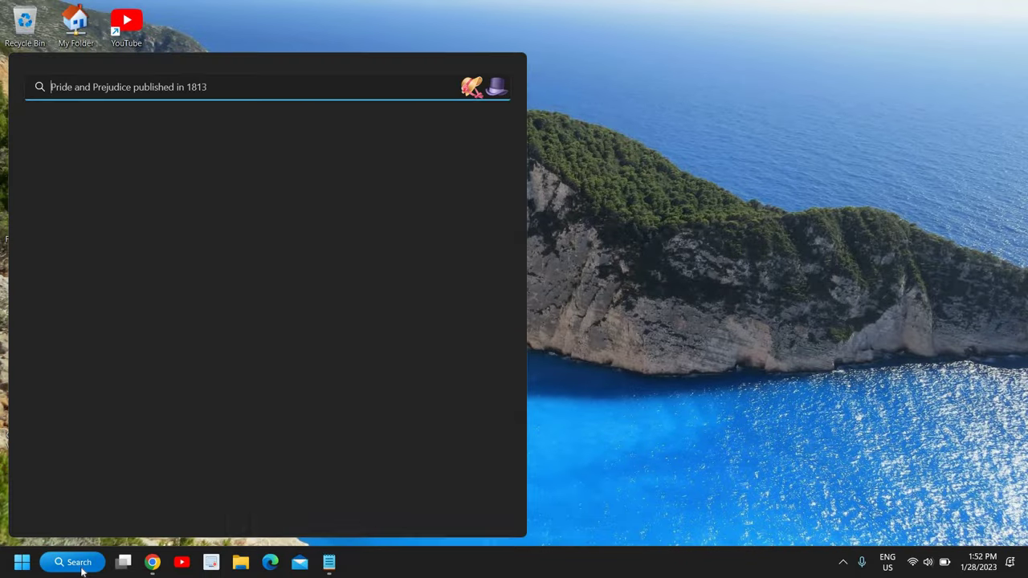
text(trou)
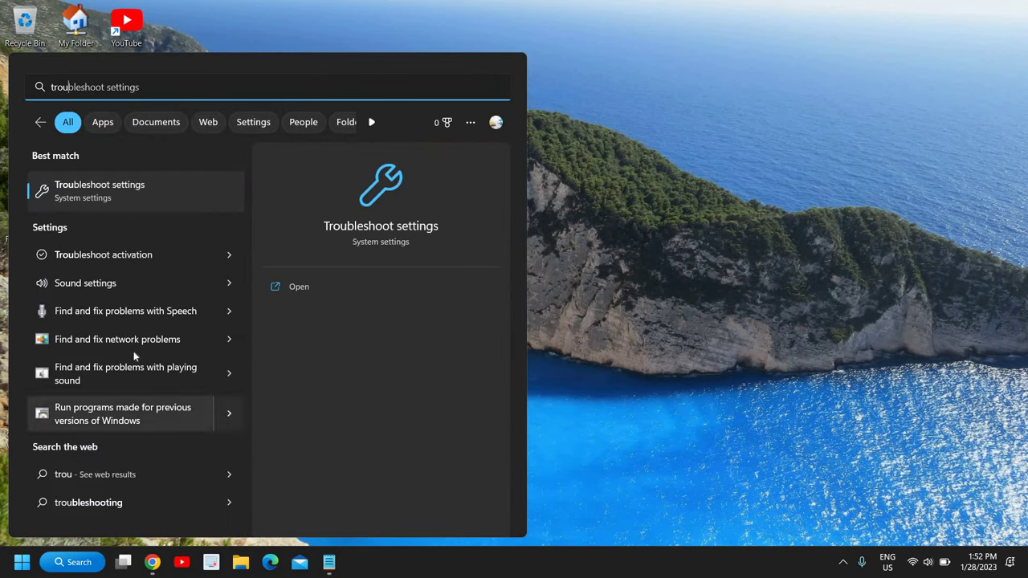
click(134, 194)
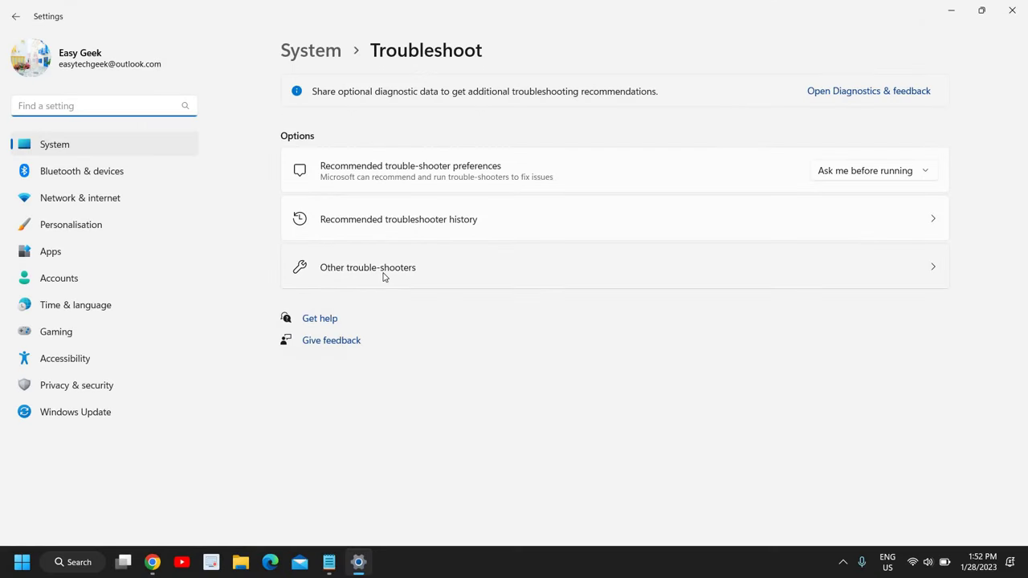
click(359, 250)
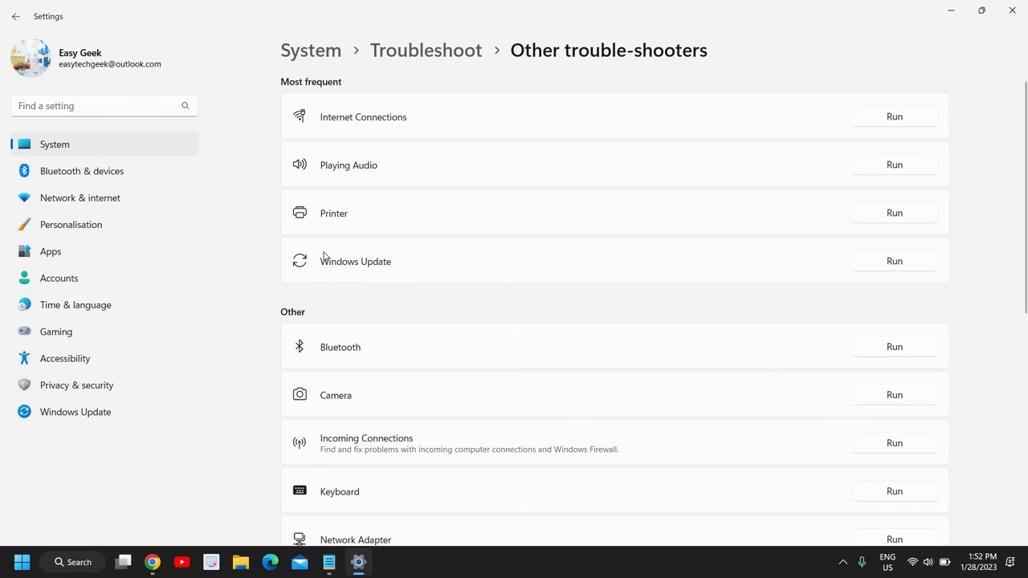
Step: Run the Windows Update troubleshooter, cancel it, and close Settings
click(898, 265)
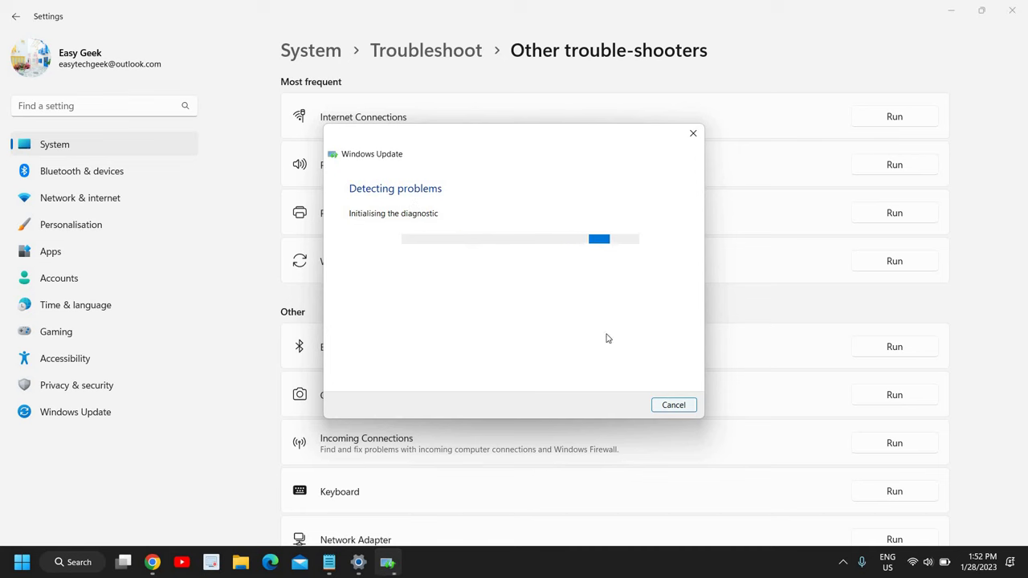
click(684, 407)
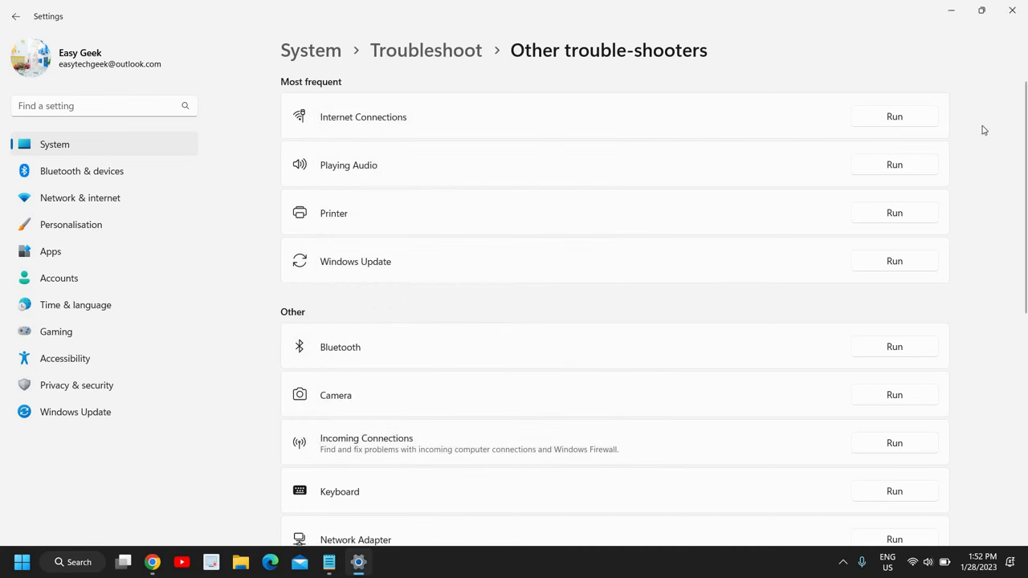
click(1010, 12)
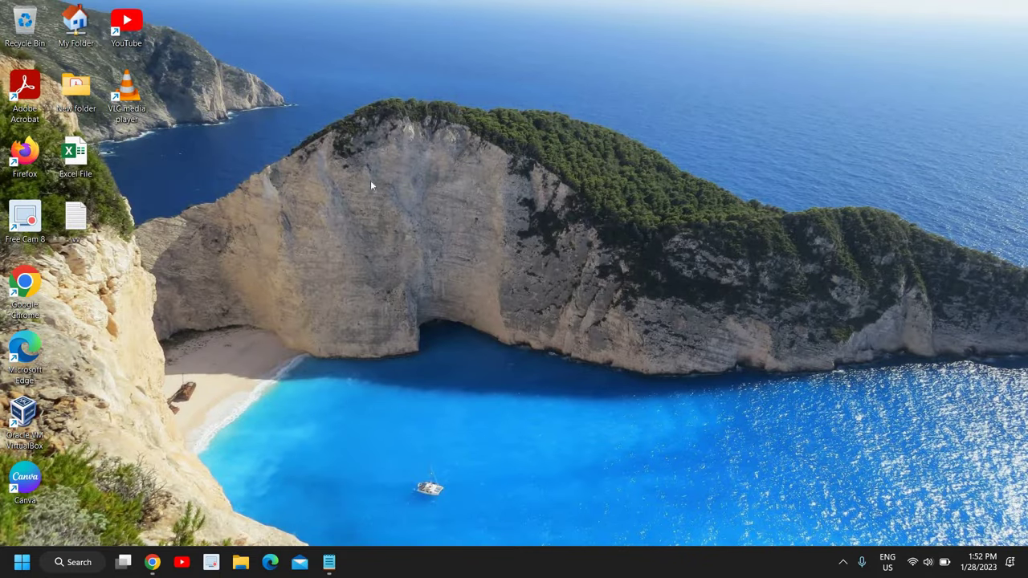
Step: Launch Command Prompt with administrator rights from a 'cmd' search
click(76, 562)
text(cmd)
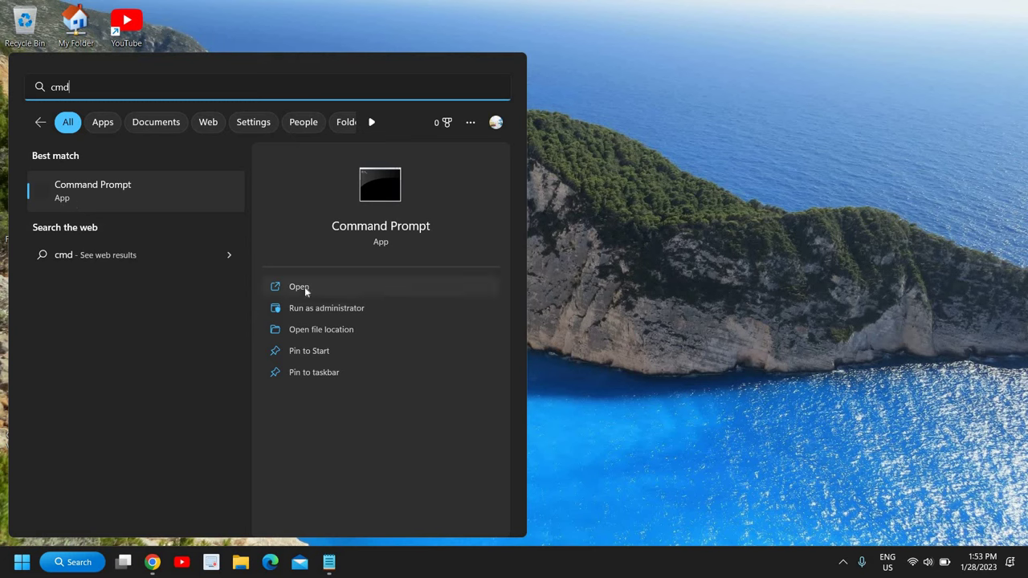
click(332, 314)
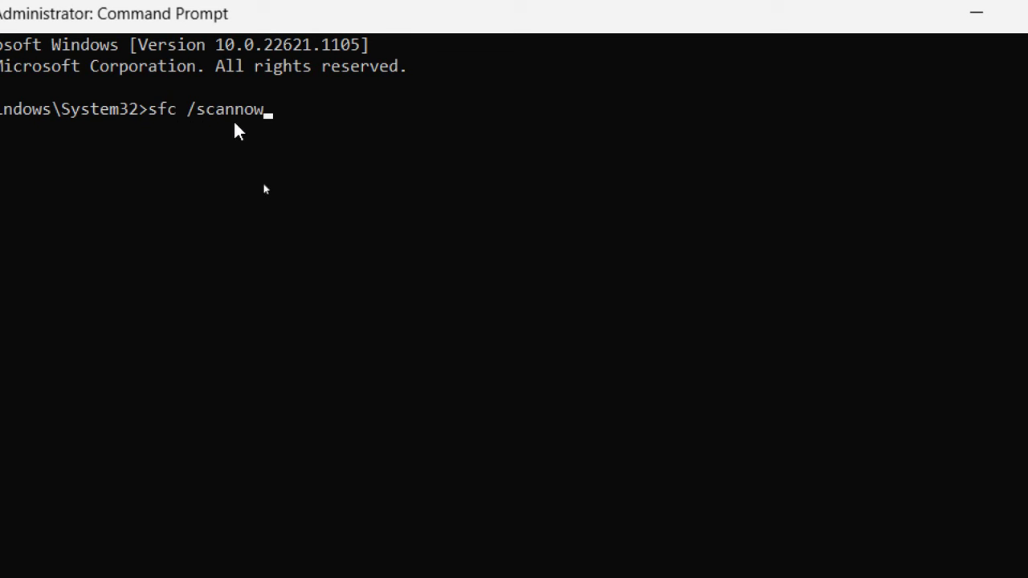
Step: Run sfc /scannow, then close Command Prompt once the scan reaches 6%
key(Return)
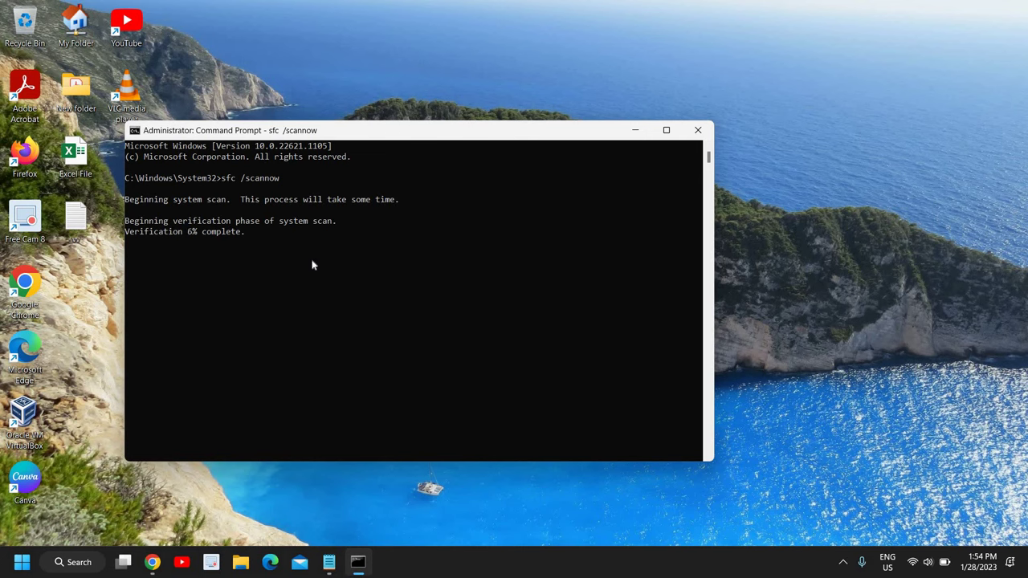
click(698, 129)
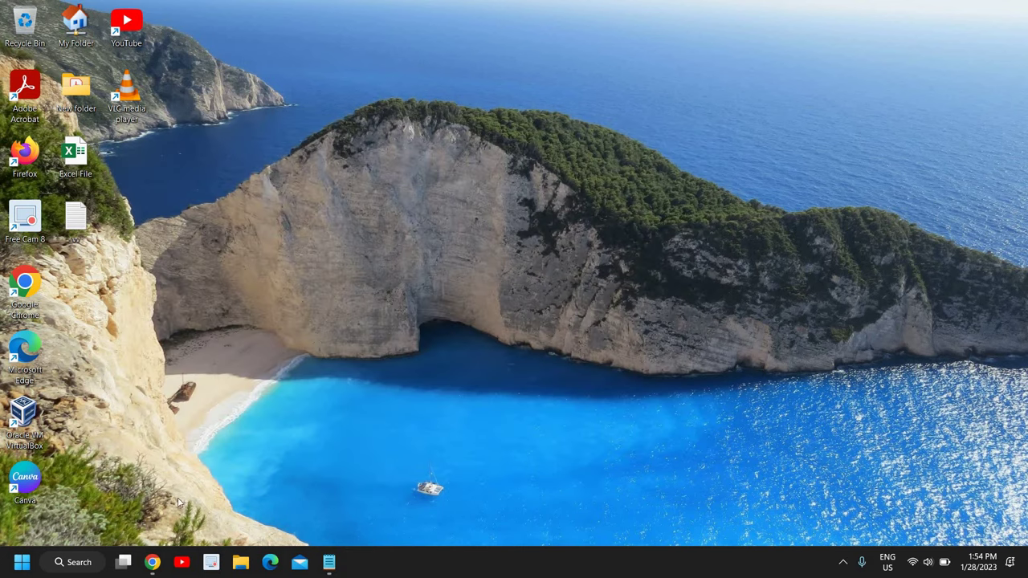
Step: Launch services.msc through Run from the Start button's quick menu
right_click(22, 567)
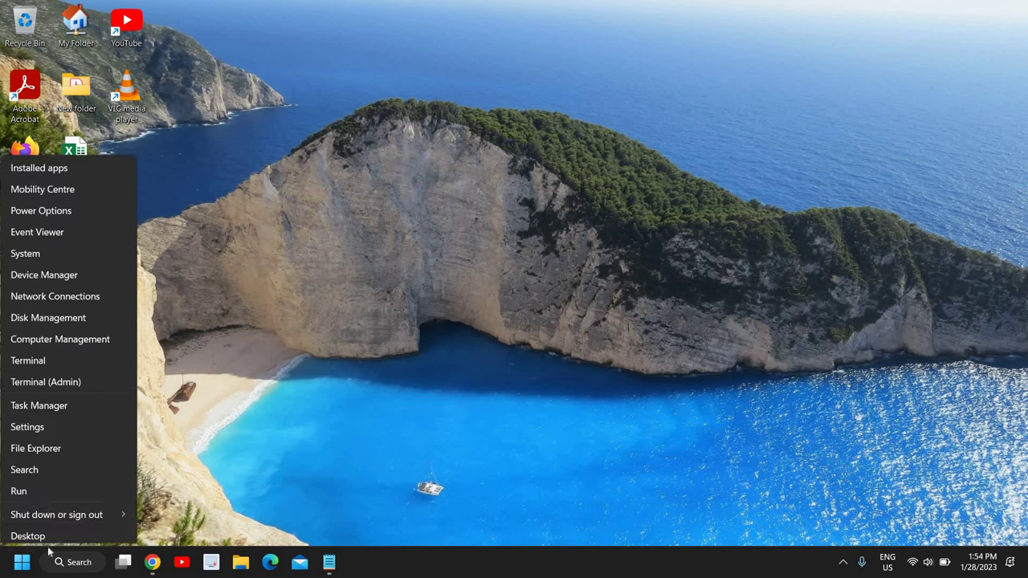
click(33, 489)
text(services.msc)
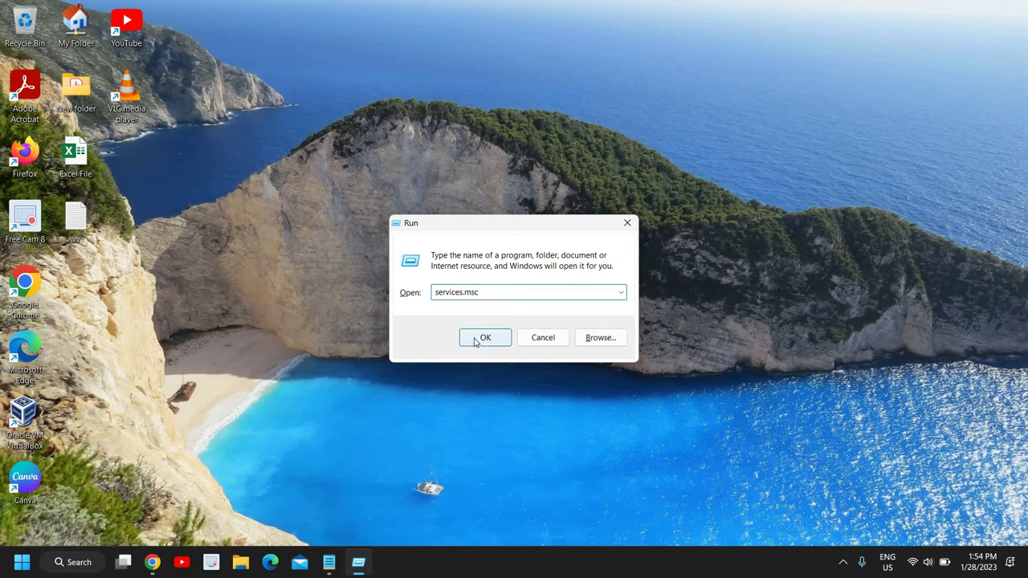
click(479, 378)
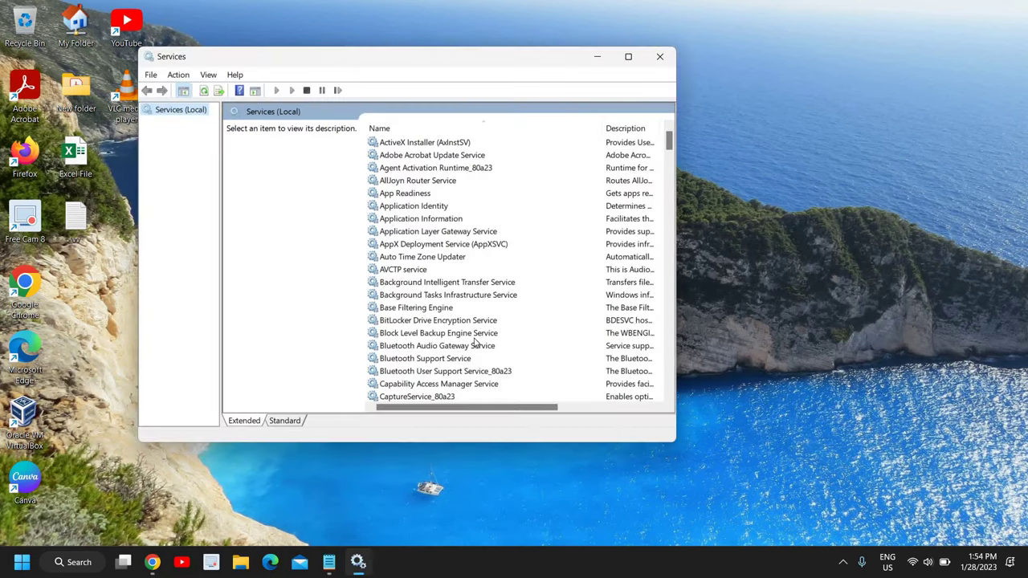
Step: Maximize the Services console and browse the service list
click(630, 57)
click(293, 207)
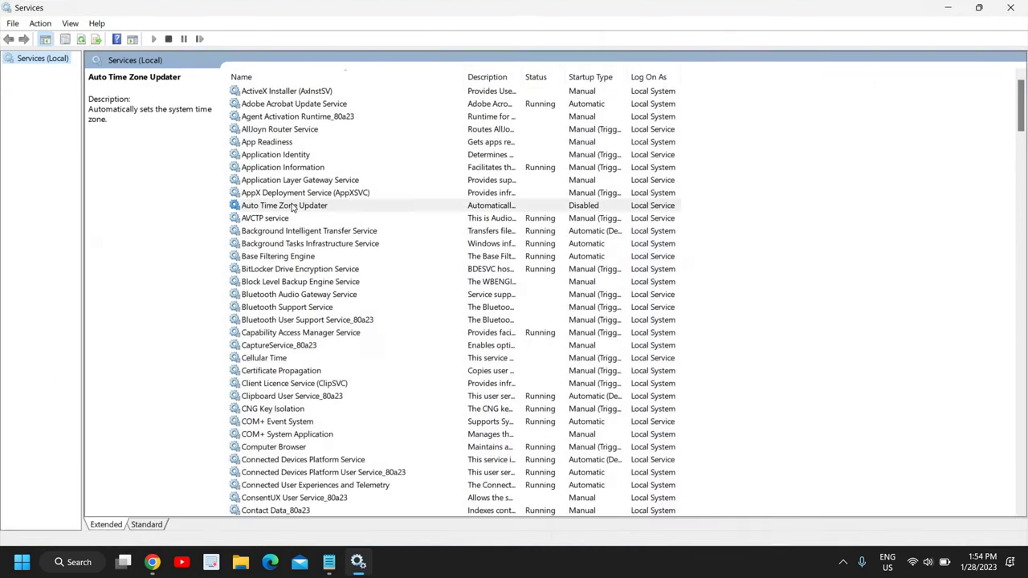
scroll(299, 219, down, 16)
scroll(295, 389, down, 20)
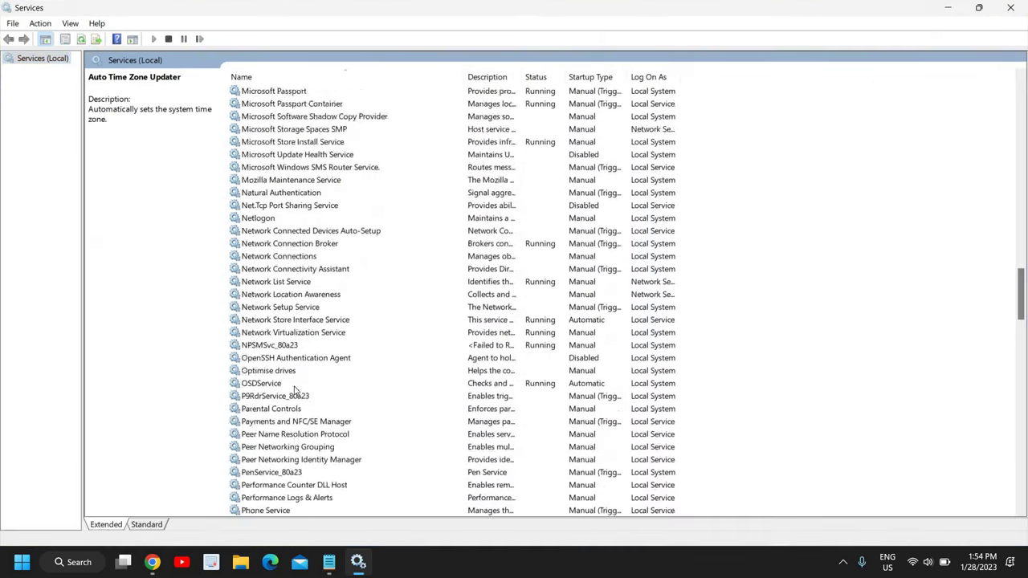
scroll(294, 390, down, 20)
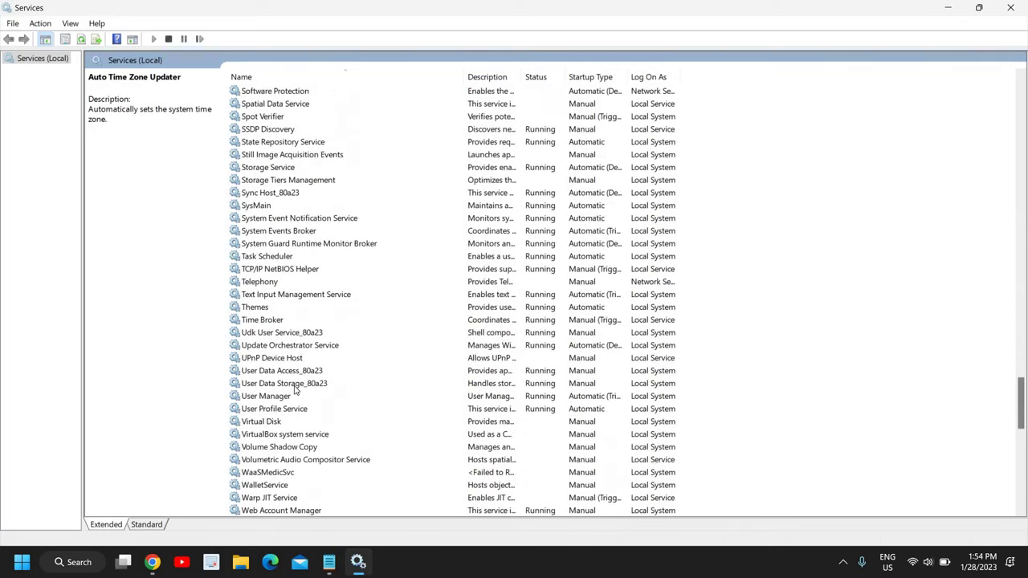
scroll(294, 389, up, 2)
click(317, 307)
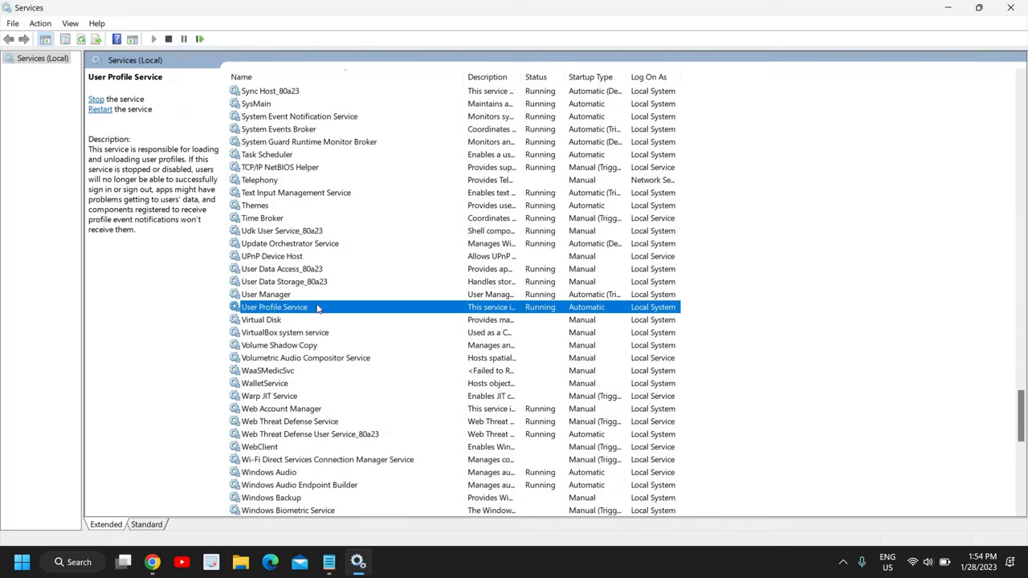
Step: Jump to the W services and select Windows Update
key(w)
scroll(317, 308, down, 4)
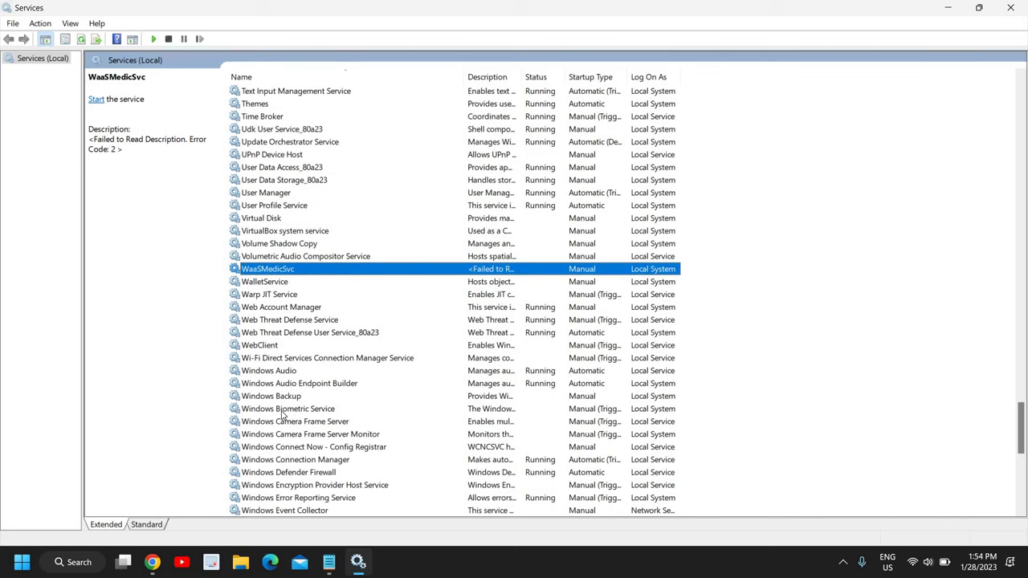
scroll(281, 413, down, 8)
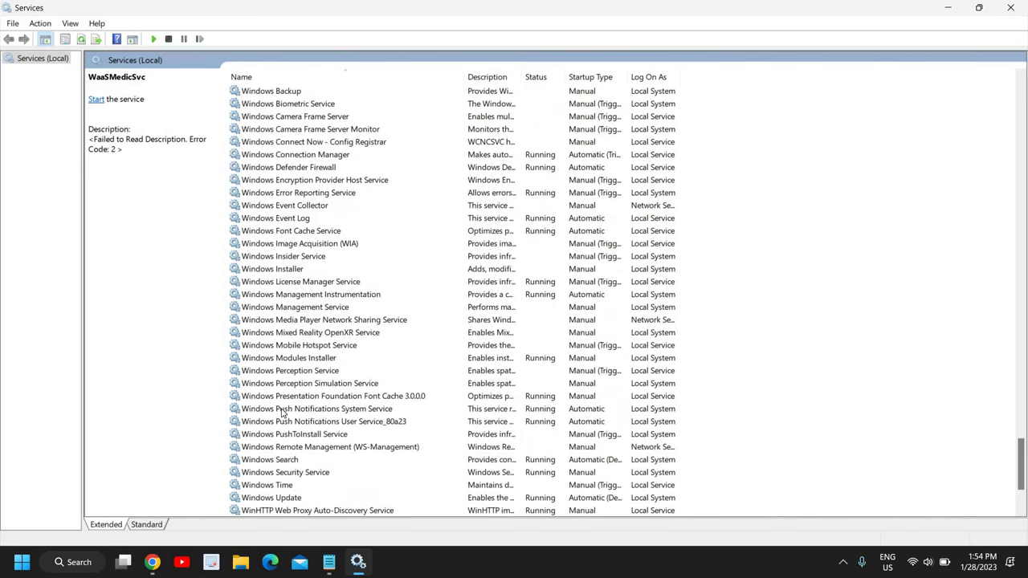
scroll(283, 414, down, 3)
scroll(291, 380, down, 1)
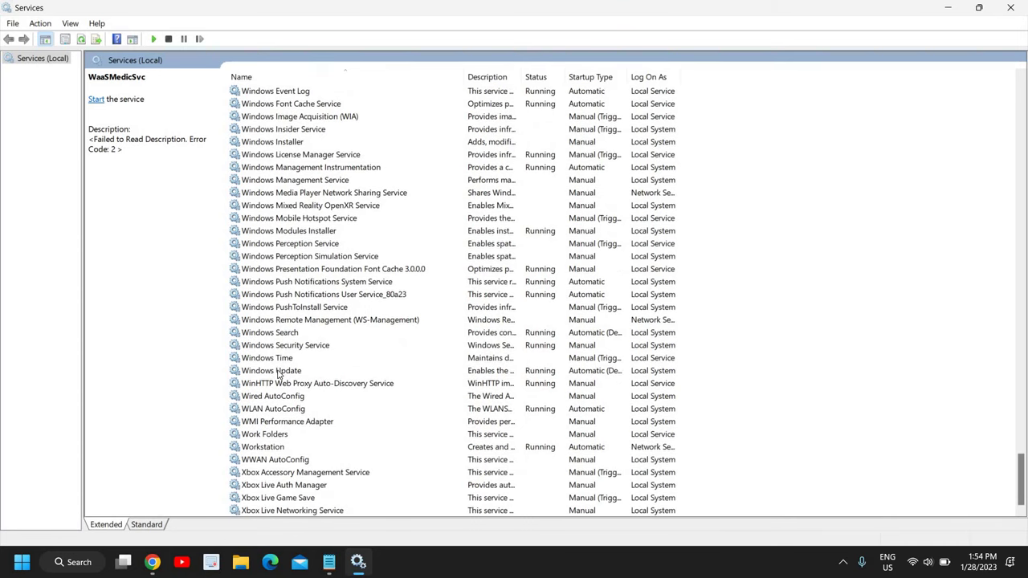
click(278, 371)
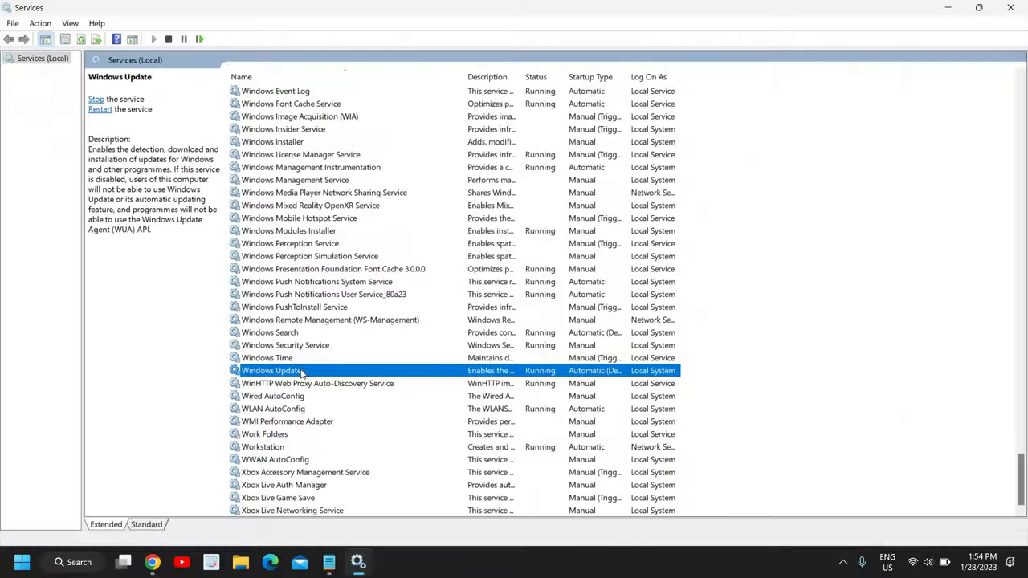
Step: Set Windows Update's startup type to Automatic (Delayed Start) in its properties and confirm
double_click(301, 371)
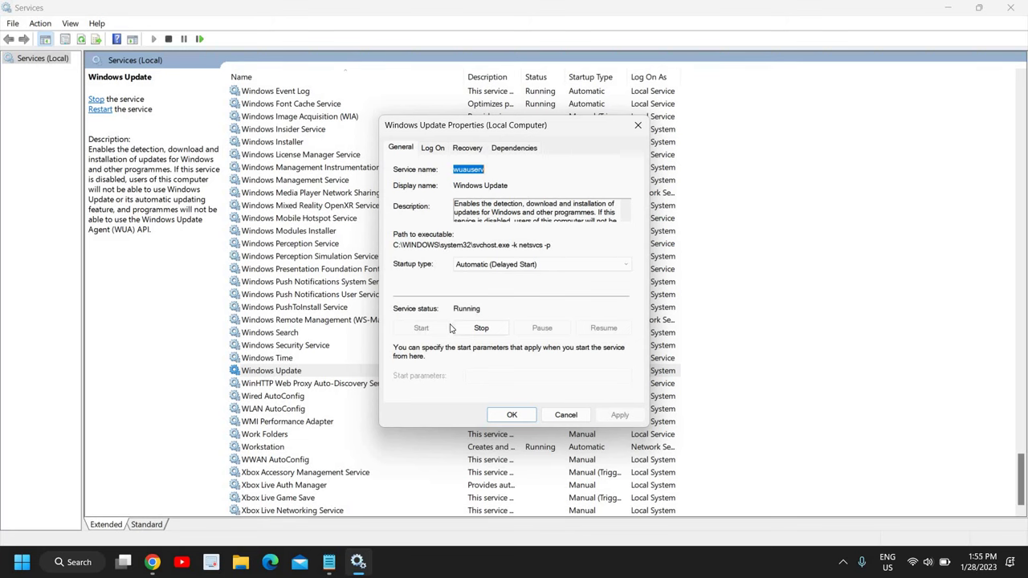
click(503, 271)
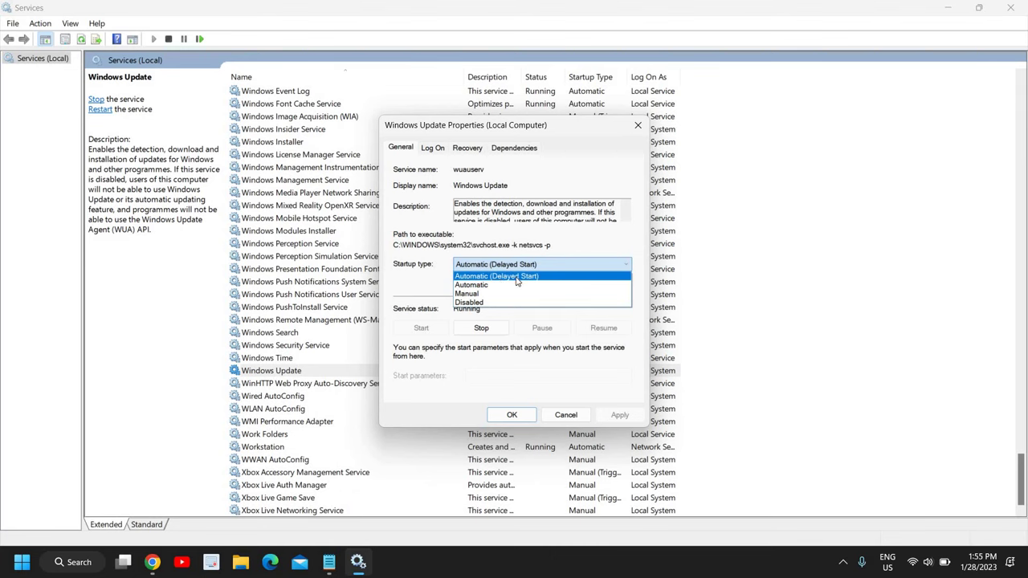
click(485, 276)
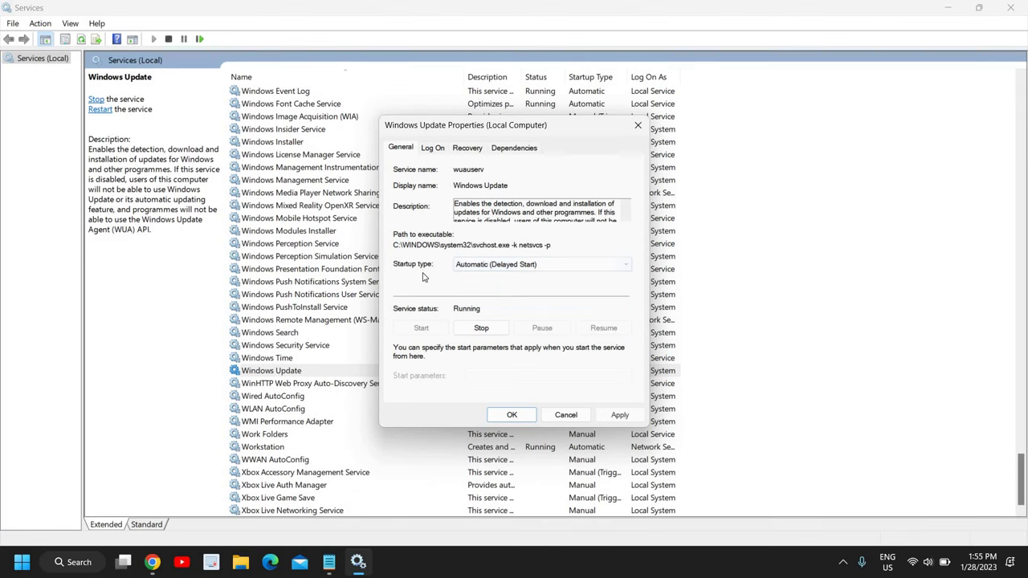
click(511, 415)
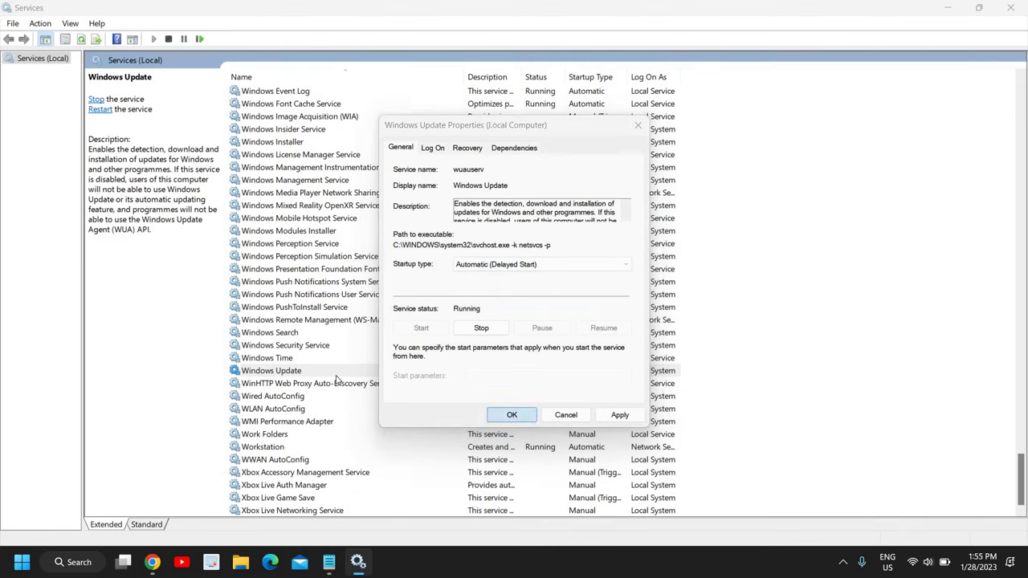
Step: Restart the Windows Update service from its context menu
right_click(305, 375)
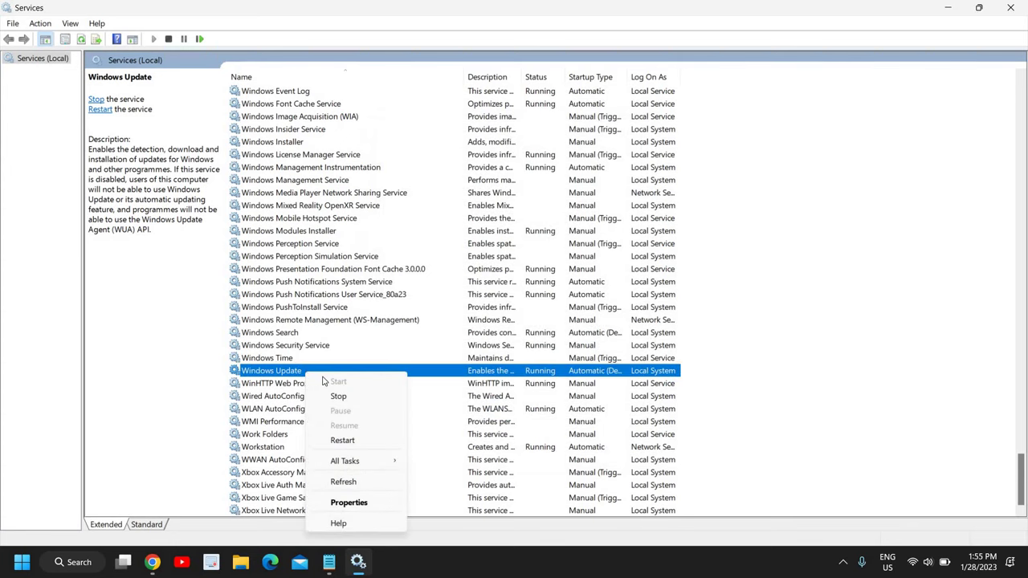
click(342, 441)
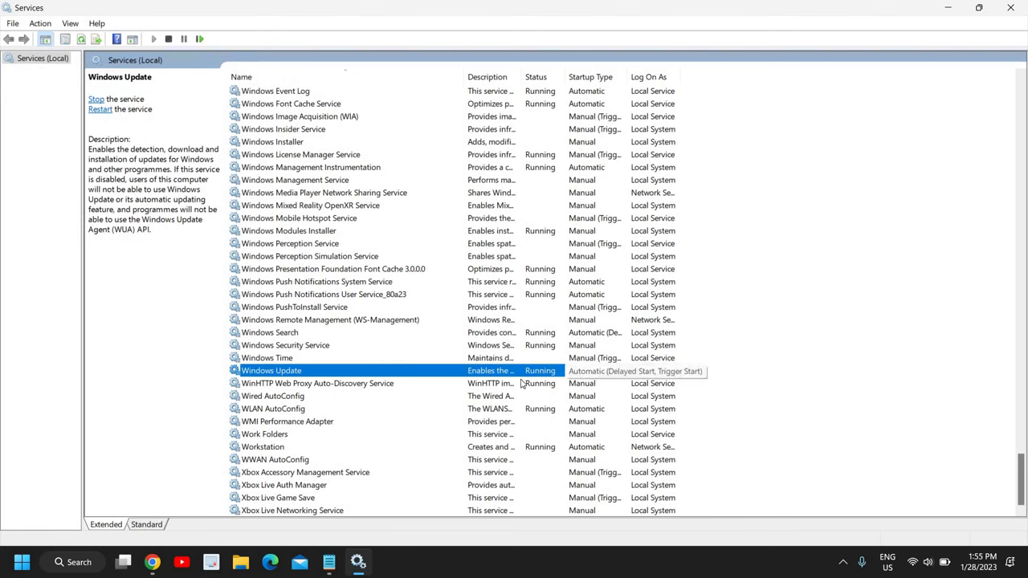
Step: Check Background Intelligent Transfer Service's actions without changing it, then close Services
key(b)
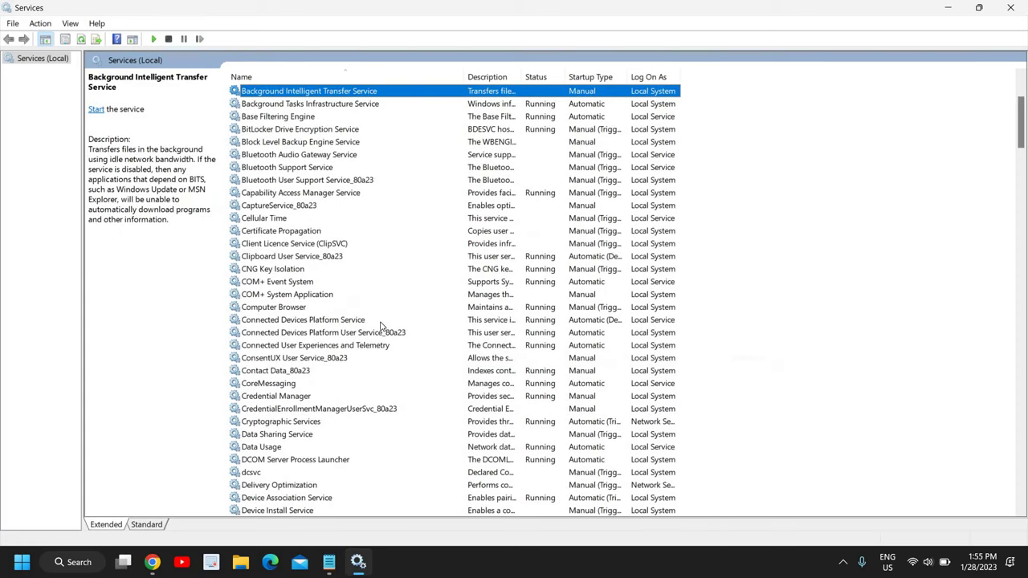
scroll(378, 323, up, 1)
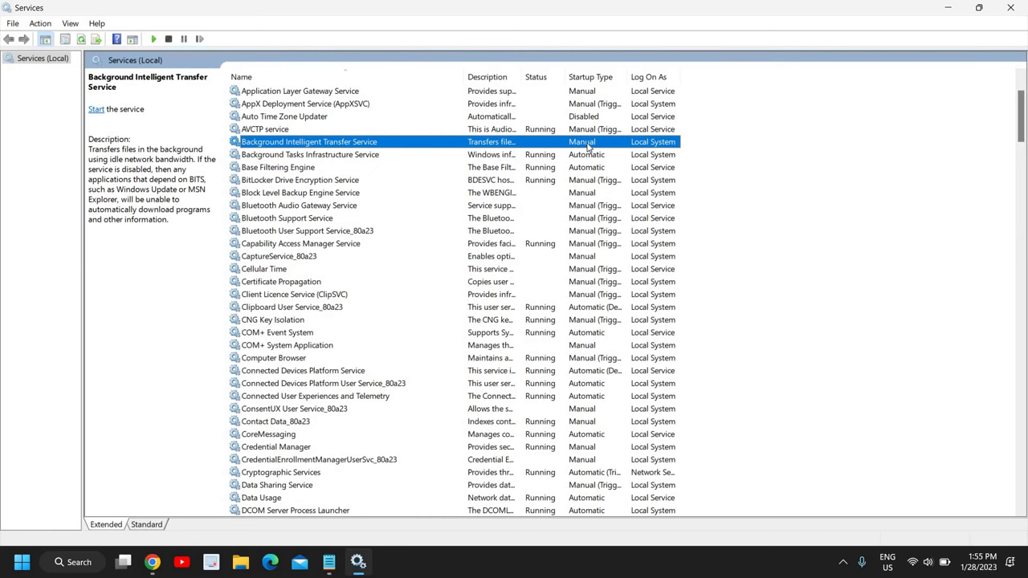
right_click(347, 145)
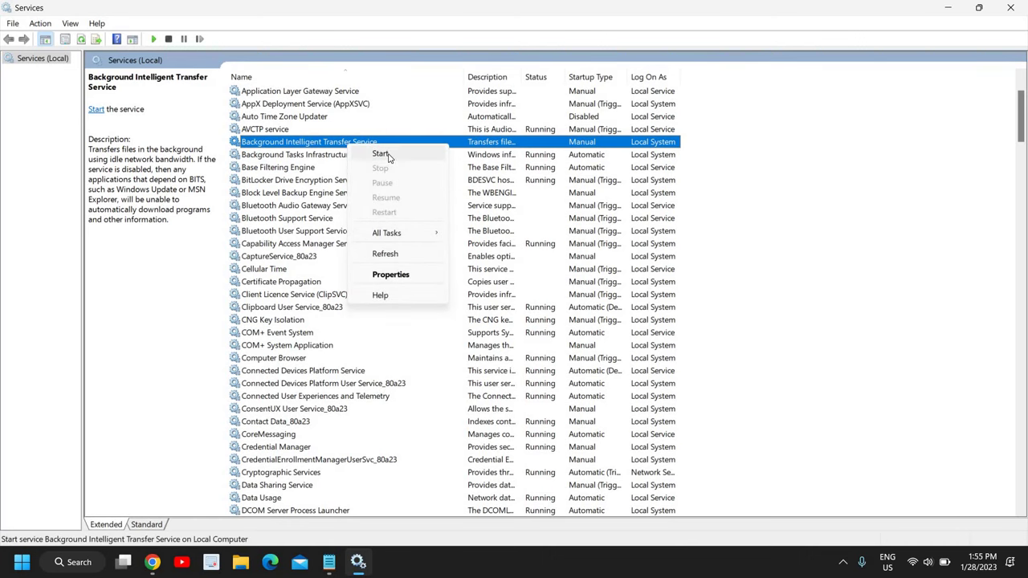
click(590, 147)
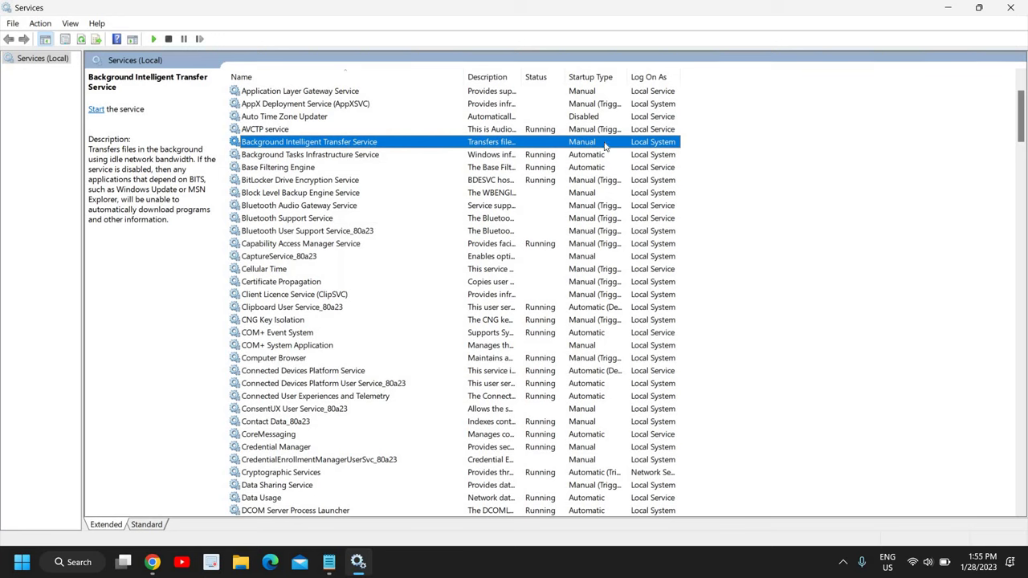
click(1009, 8)
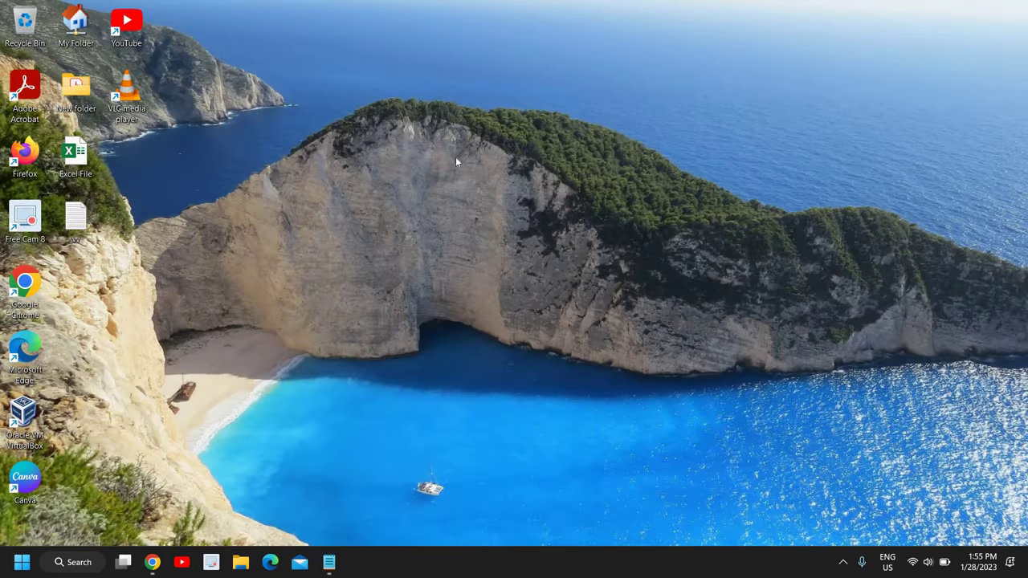
Step: Search Windows for 'wind' and launch Windows Update settings from the results
click(78, 569)
text(window)
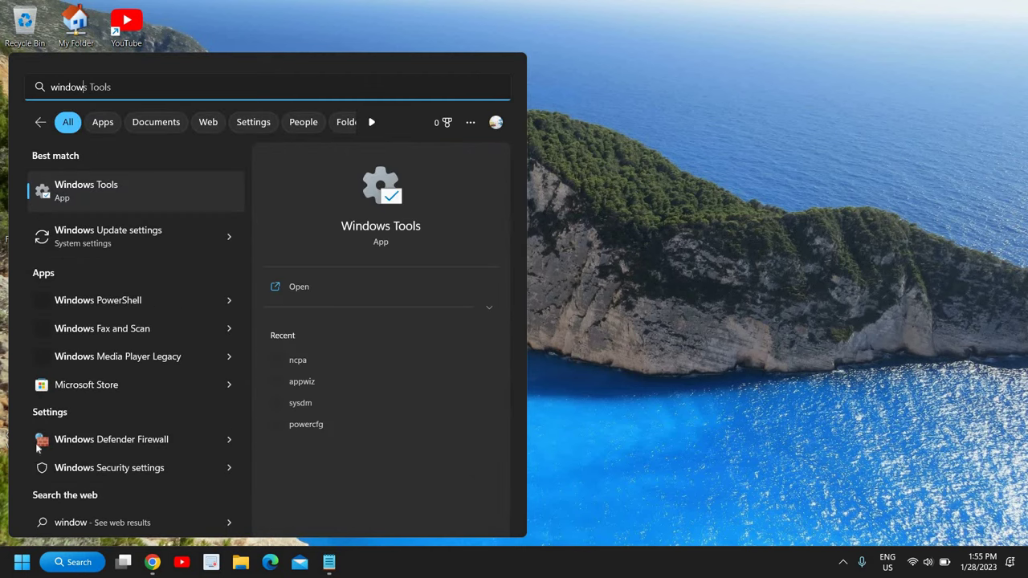
click(136, 239)
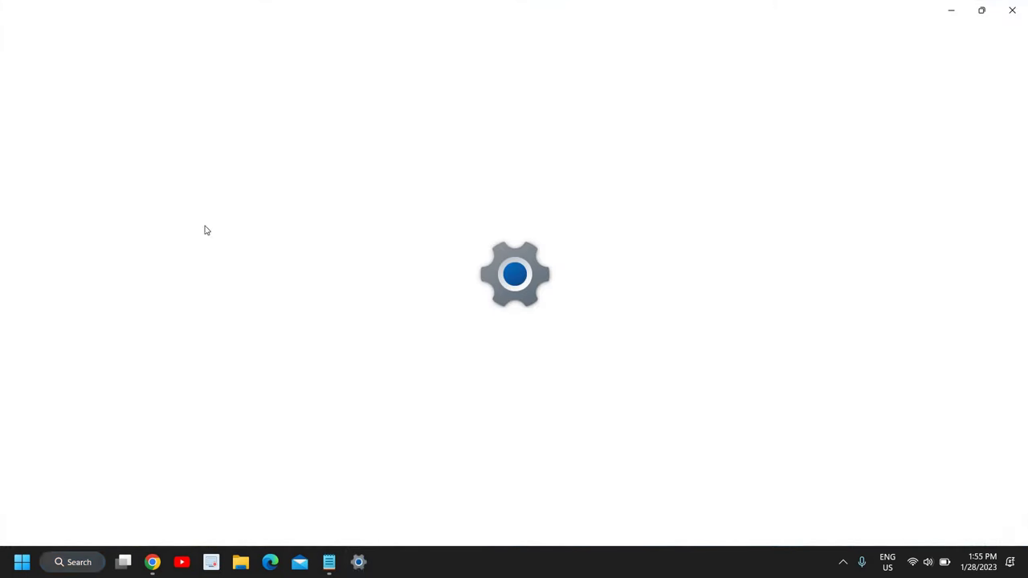